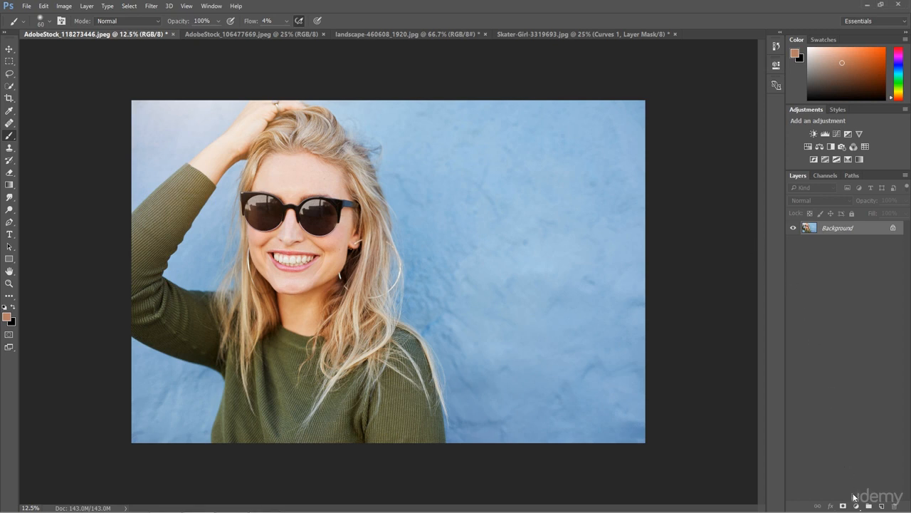
pyautogui.click(855, 505)
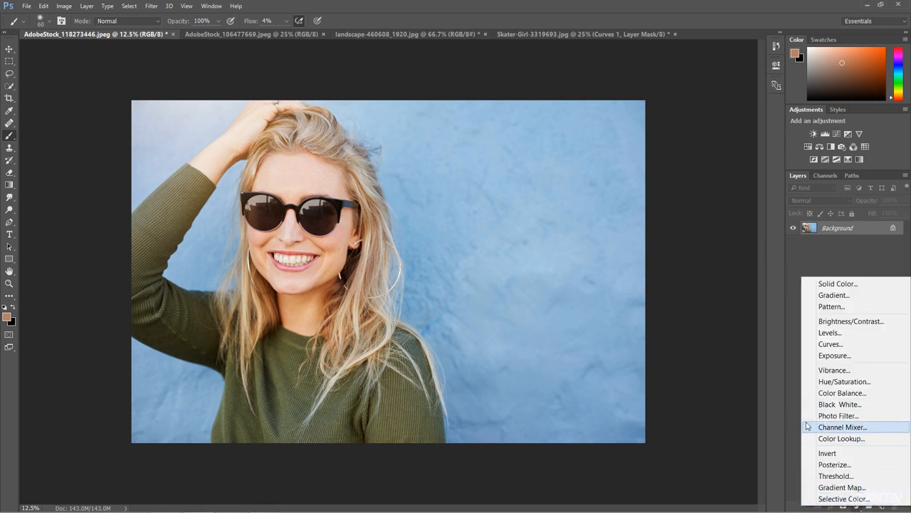
pyautogui.click(780, 427)
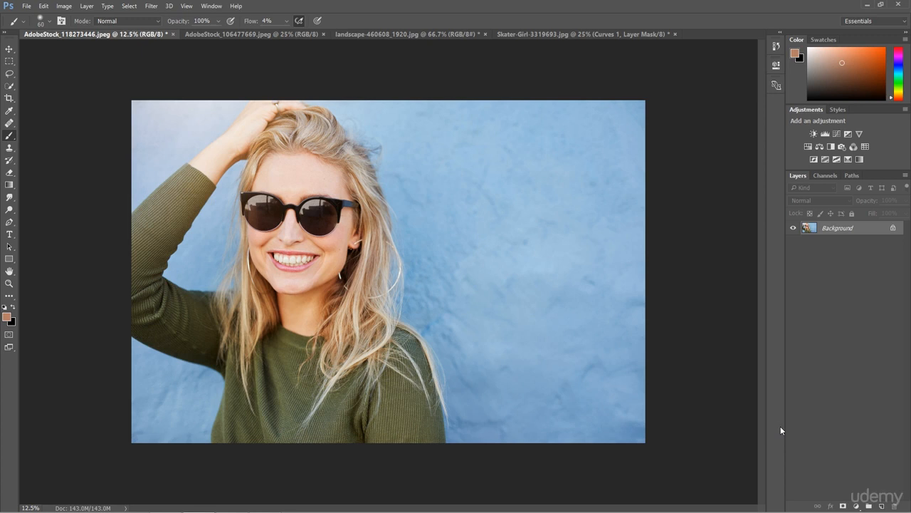
pyautogui.click(858, 506)
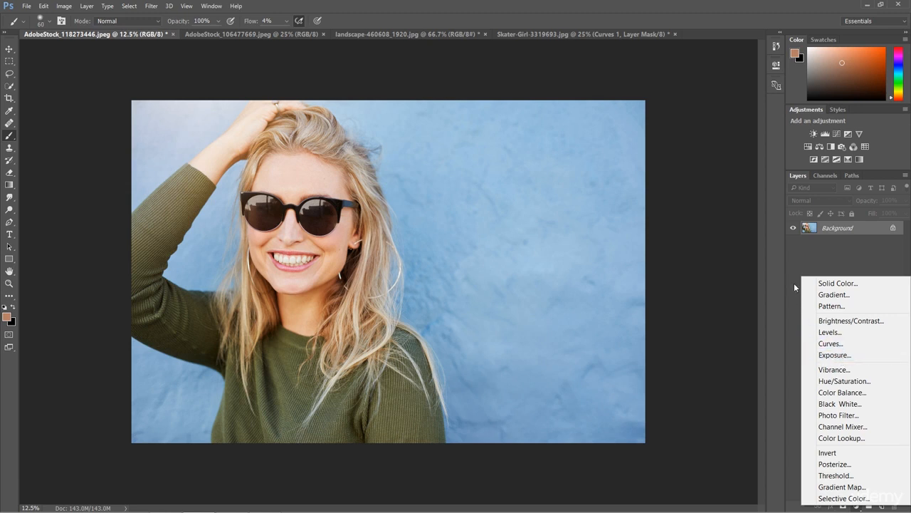
pyautogui.click(779, 271)
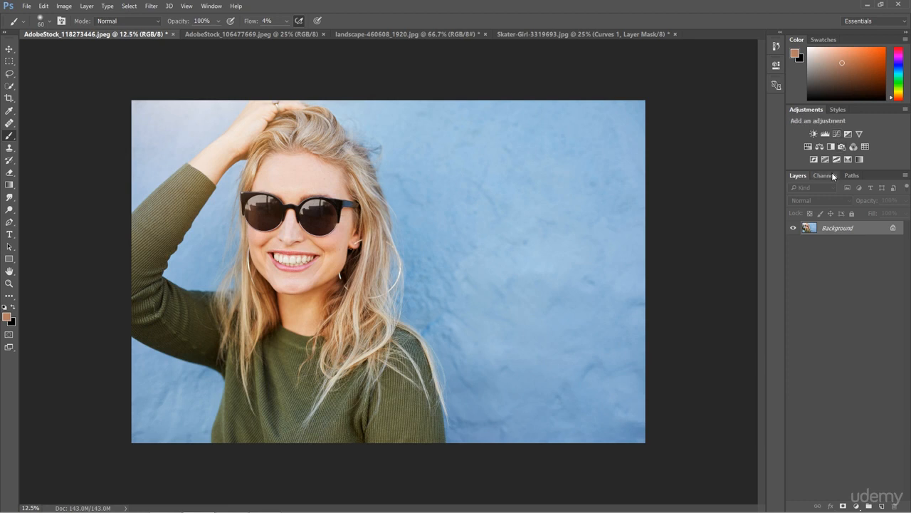
# - Add a Curves adjustment layer to the sunglasses portrait, enlarge its properties slightly, and set the curve to point editing
pyautogui.click(856, 506)
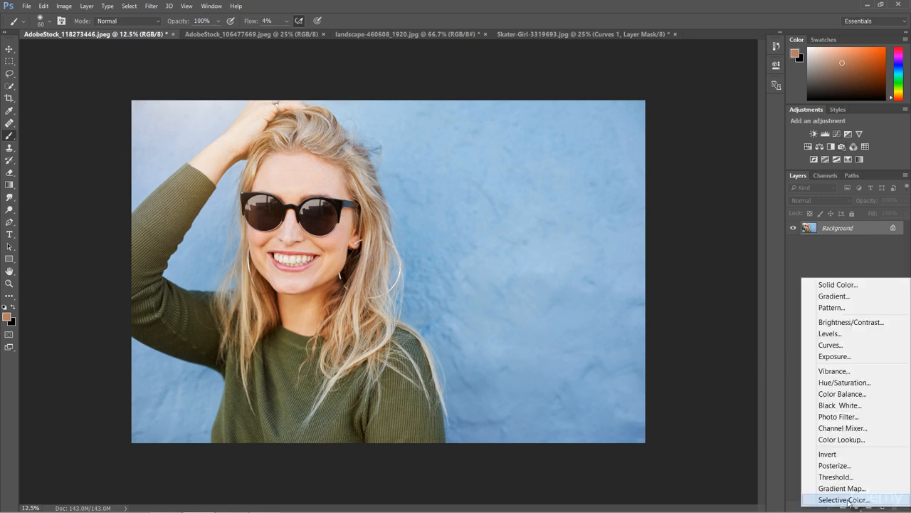
pyautogui.click(847, 346)
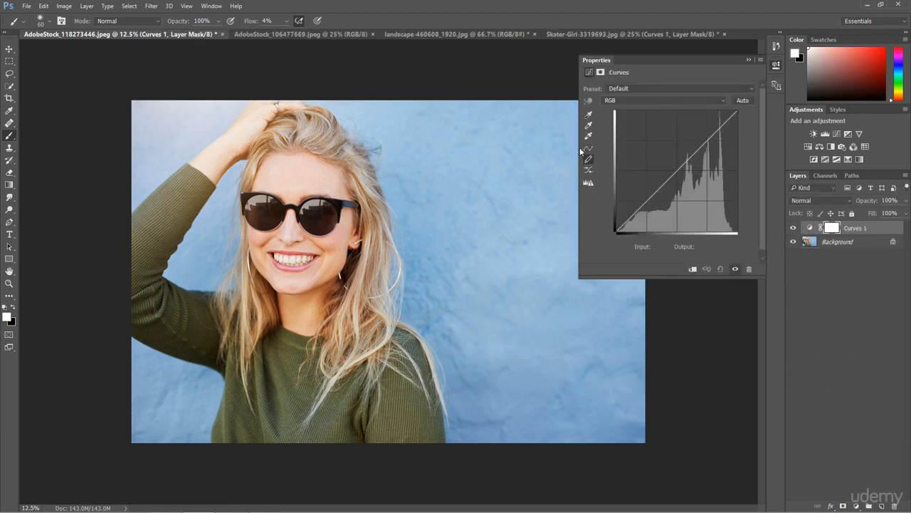
pyautogui.moveTo(580, 277); pyautogui.dragTo(563, 292)
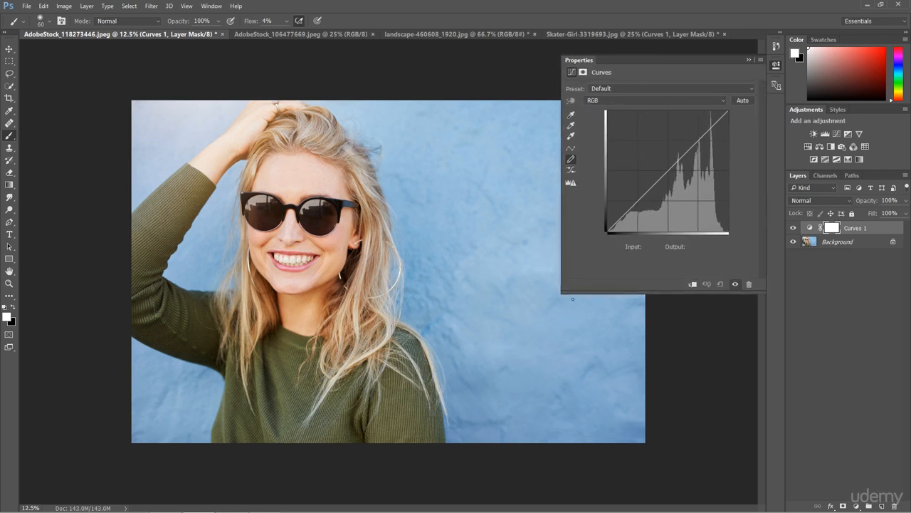
pyautogui.moveTo(561, 293); pyautogui.dragTo(569, 284)
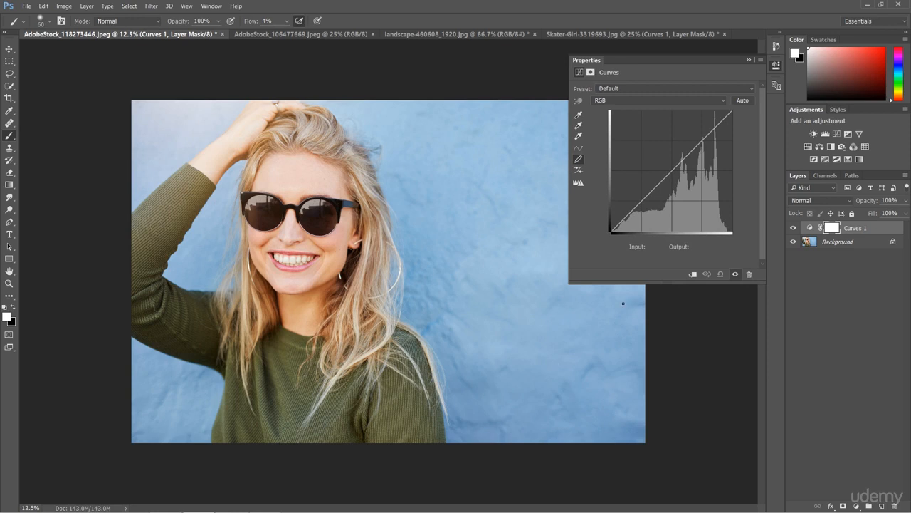
pyautogui.click(578, 148)
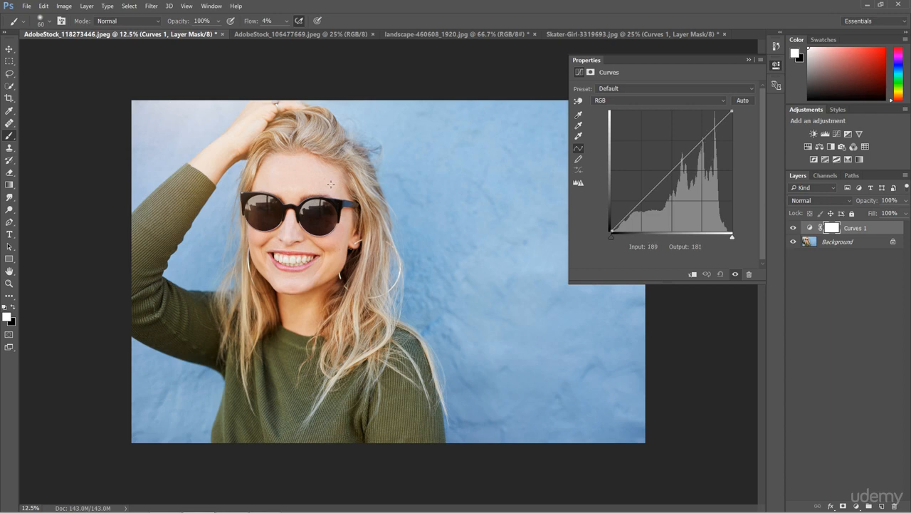
# - Switch to AdobeStock_106477669.jpeg and add a Curves adjustment layer above its background
pyautogui.click(292, 34)
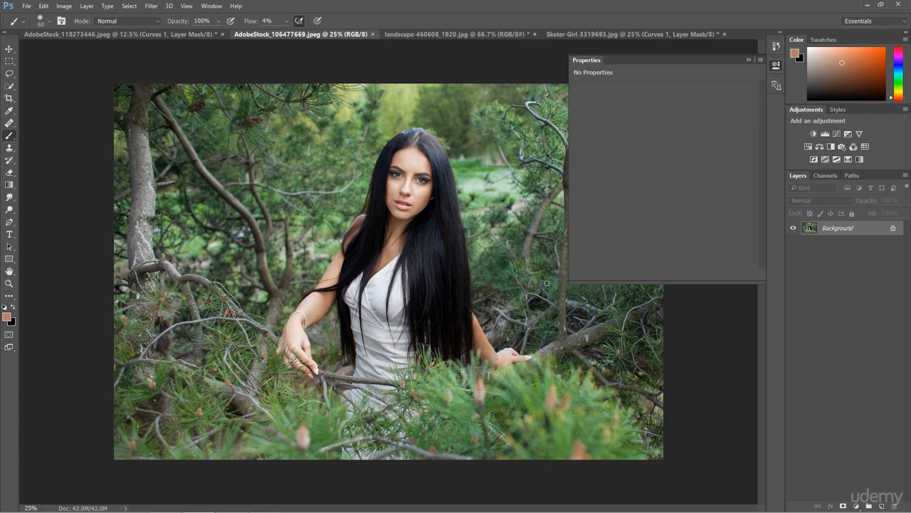
pyautogui.click(750, 60)
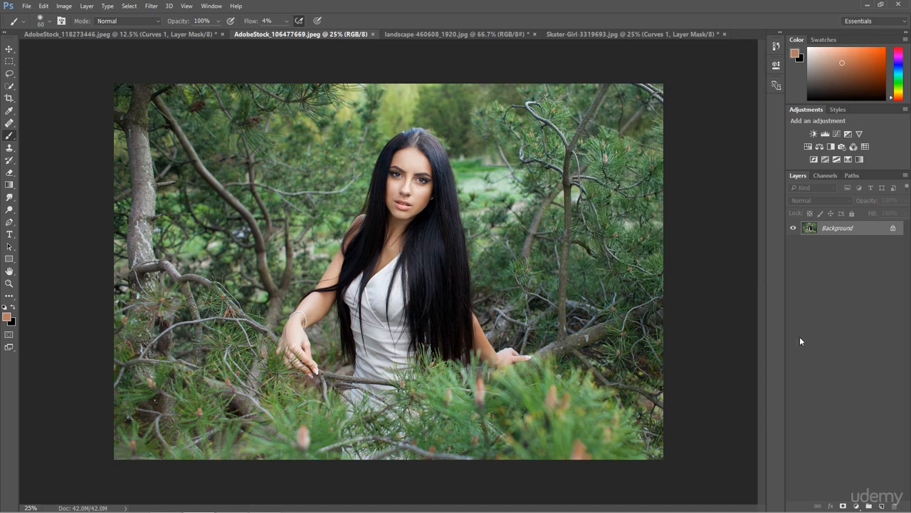
pyautogui.click(857, 506)
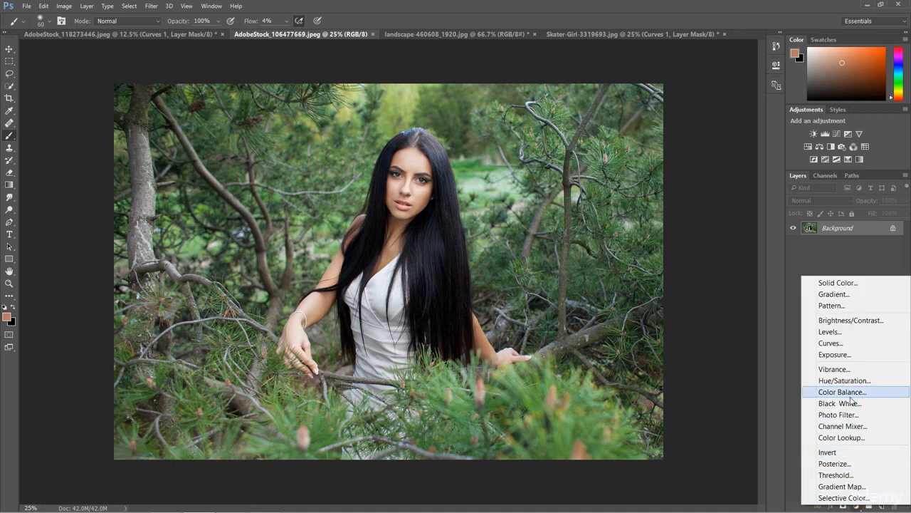
pyautogui.click(830, 344)
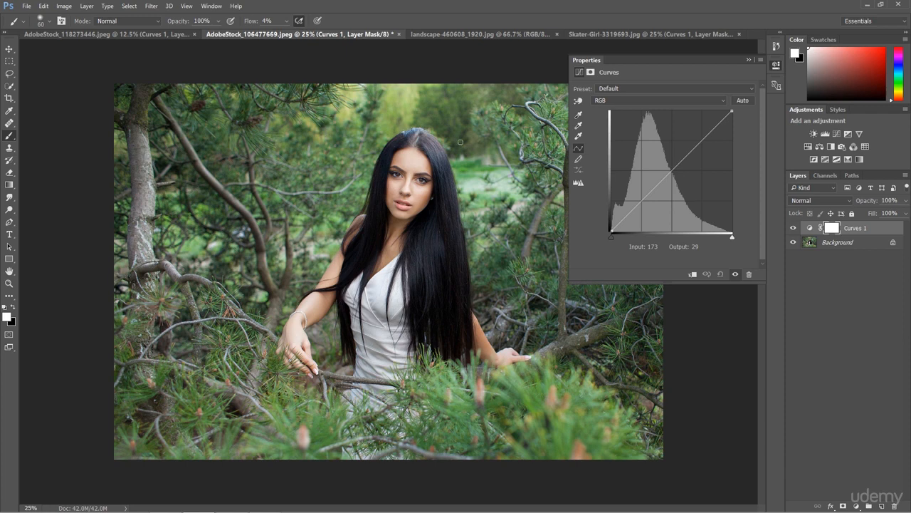
# - Show the landscape photo's Curves 1 adjustment, and set the Skater-Girl photo's curve to point editing
pyautogui.click(496, 35)
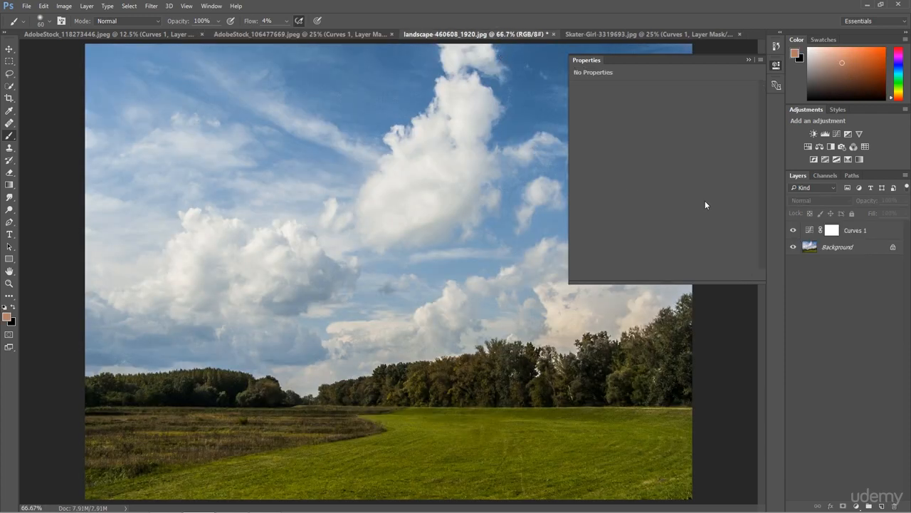
pyautogui.click(810, 236)
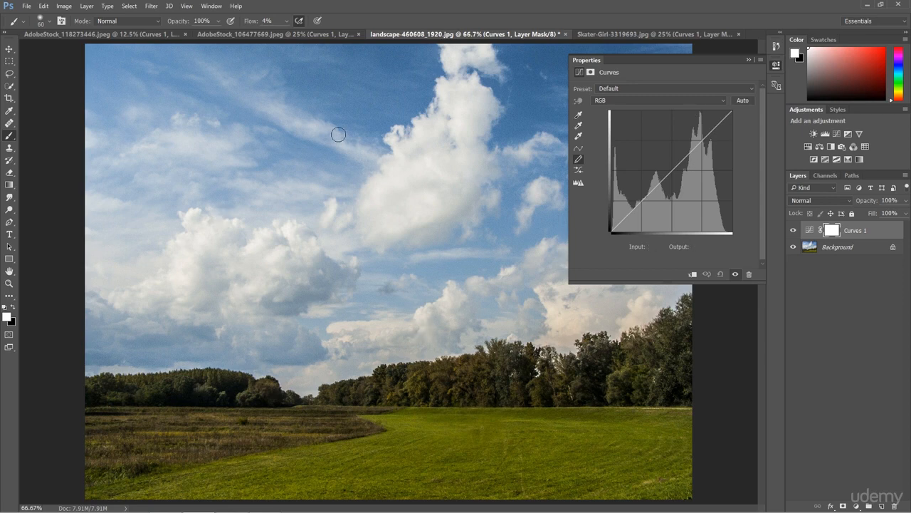
pyautogui.click(604, 33)
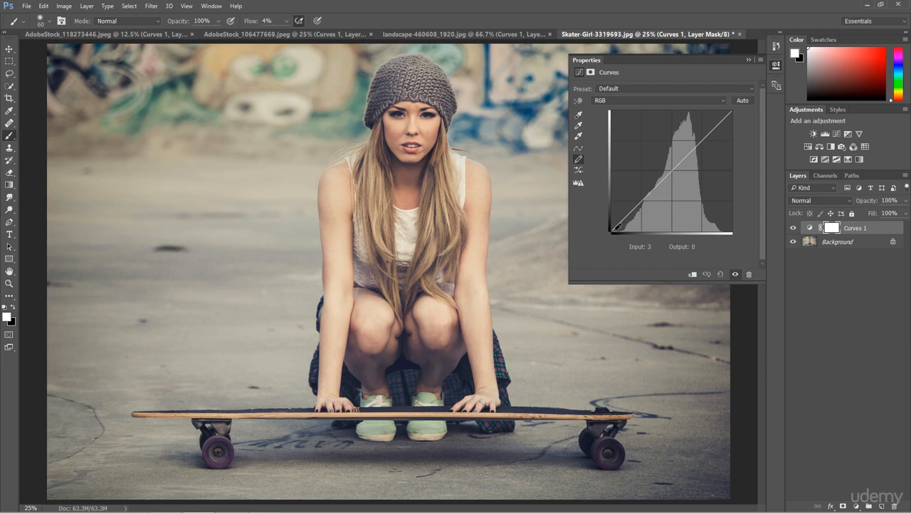
pyautogui.click(578, 148)
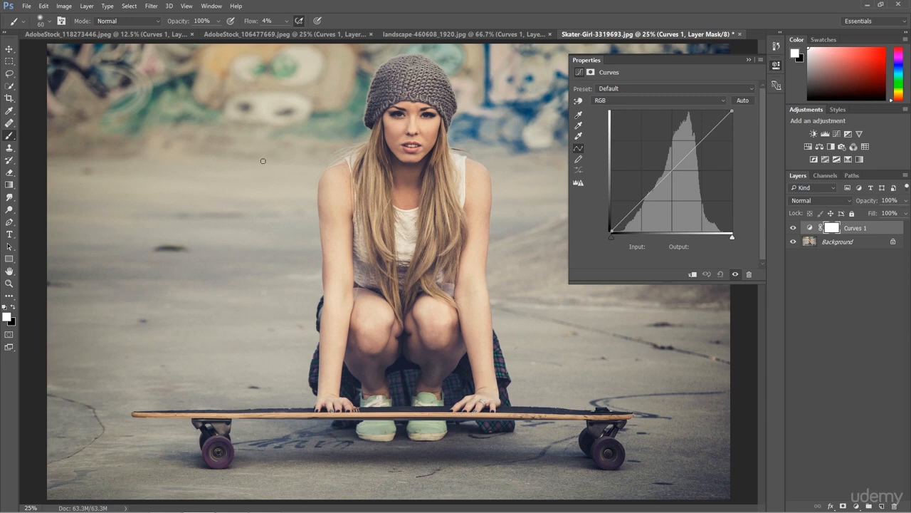
# - Return to AdobeStock_118273446.jpeg and try out the black and white end points of its RGB curve
pyautogui.click(122, 35)
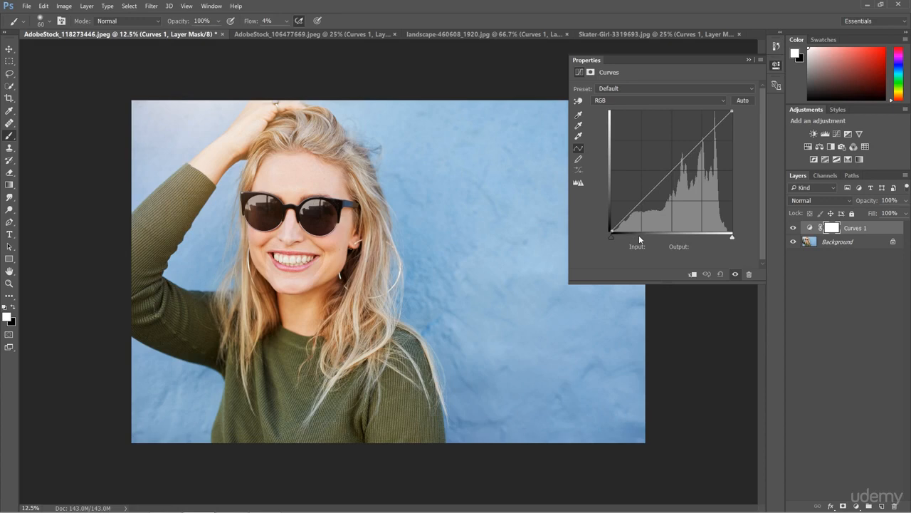
pyautogui.moveTo(611, 235)
pyautogui.mouseDown()
pyautogui.moveTo(626, 240)
pyautogui.moveTo(608, 238)
pyautogui.moveTo(608, 216)
pyautogui.moveTo(611, 233)
pyautogui.mouseUp()
pyautogui.moveTo(731, 111)
pyautogui.mouseDown()
pyautogui.moveTo(719, 109)
pyautogui.moveTo(733, 107)
pyautogui.moveTo(736, 130)
pyautogui.moveTo(732, 111)
pyautogui.mouseUp()
pyautogui.moveTo(732, 236)
pyautogui.mouseDown()
pyautogui.moveTo(715, 235)
pyautogui.moveTo(741, 233)
pyautogui.mouseUp()
# - View the Red, Green and Blue channel curves of the sunglasses portrait and return to the composite RGB curve
pyautogui.click(610, 99)
pyautogui.click(607, 114)
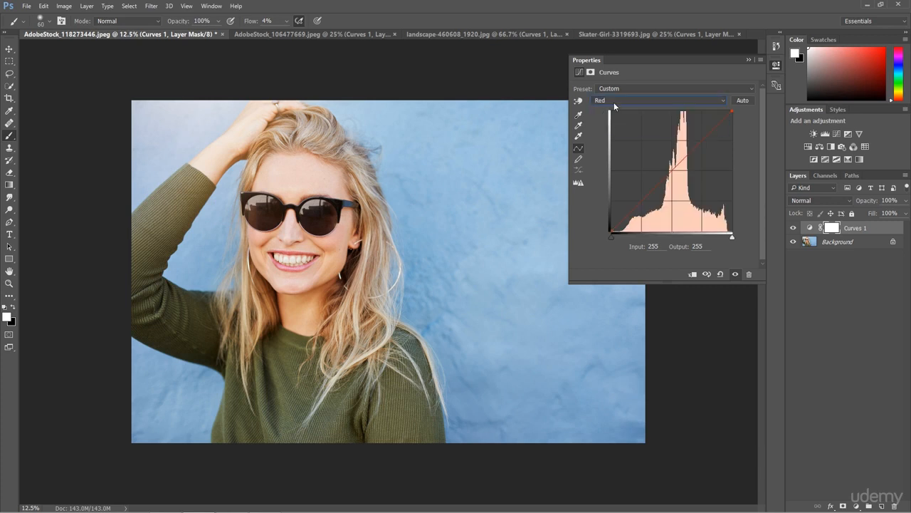
pyautogui.click(613, 102)
pyautogui.click(611, 126)
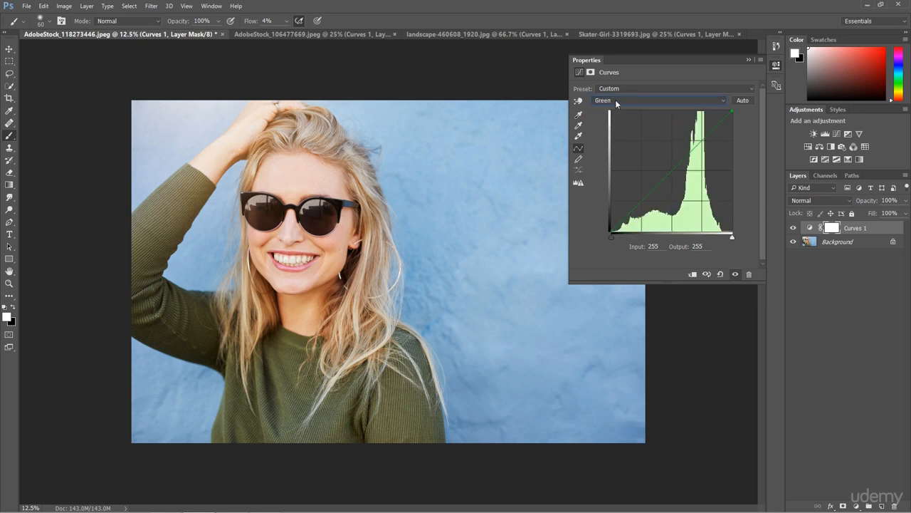
pyautogui.click(615, 100)
pyautogui.click(612, 135)
pyautogui.click(617, 102)
pyautogui.click(611, 116)
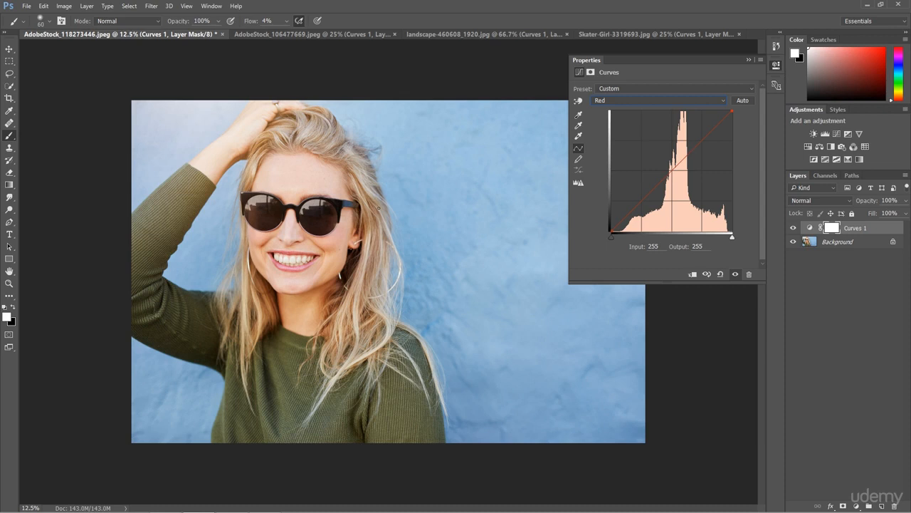
pyautogui.click(628, 100)
pyautogui.click(626, 108)
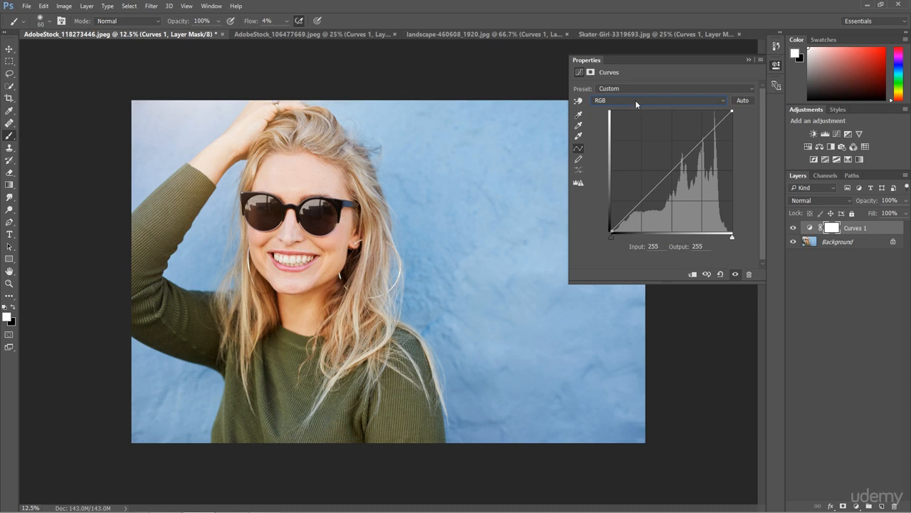
# - Compare the portrait's Green and Blue channel curves, ending on the composite RGB curve
pyautogui.click(635, 100)
pyautogui.click(635, 124)
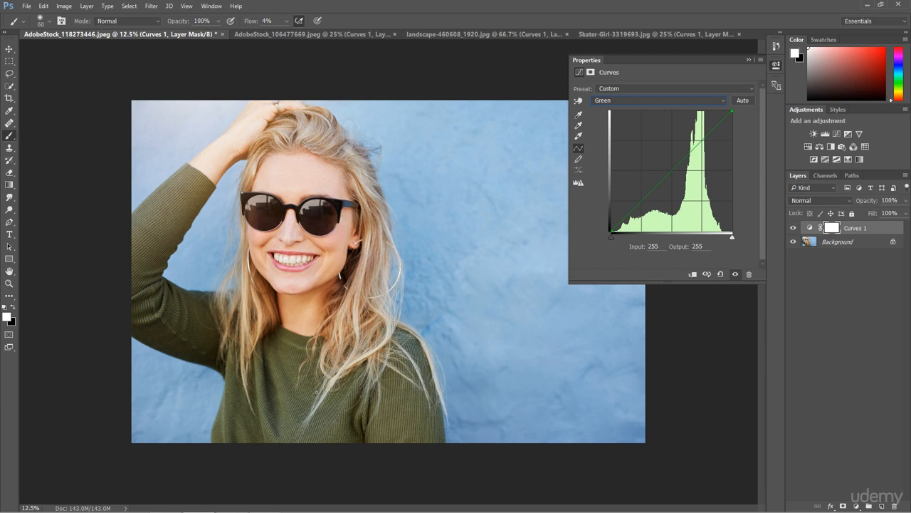
pyautogui.click(641, 100)
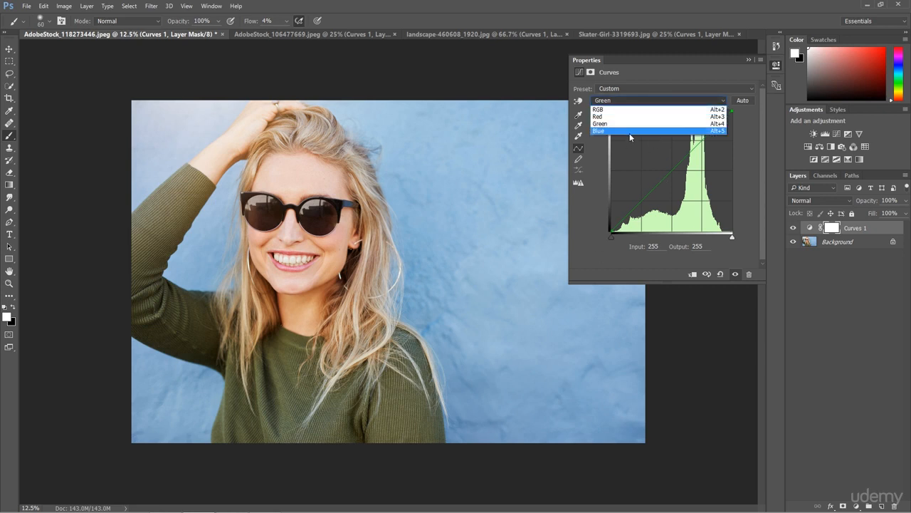
pyautogui.click(630, 134)
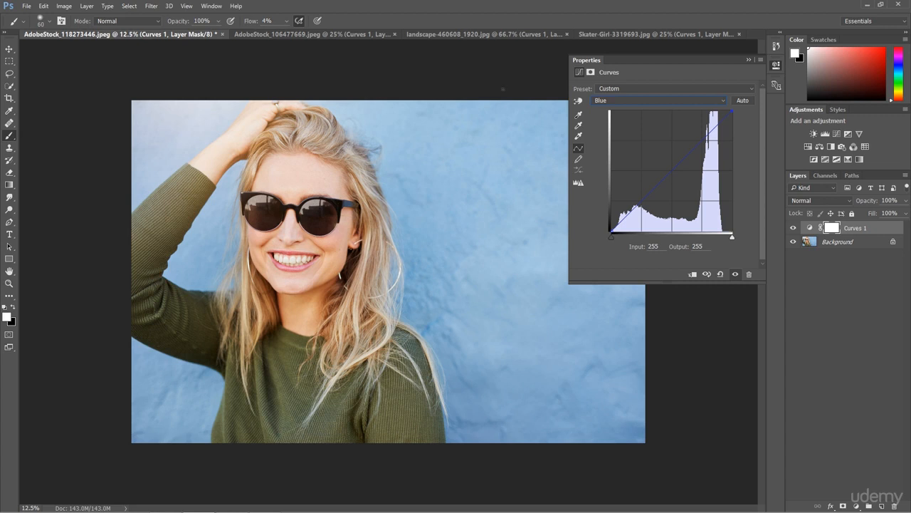
pyautogui.click(631, 102)
pyautogui.click(624, 108)
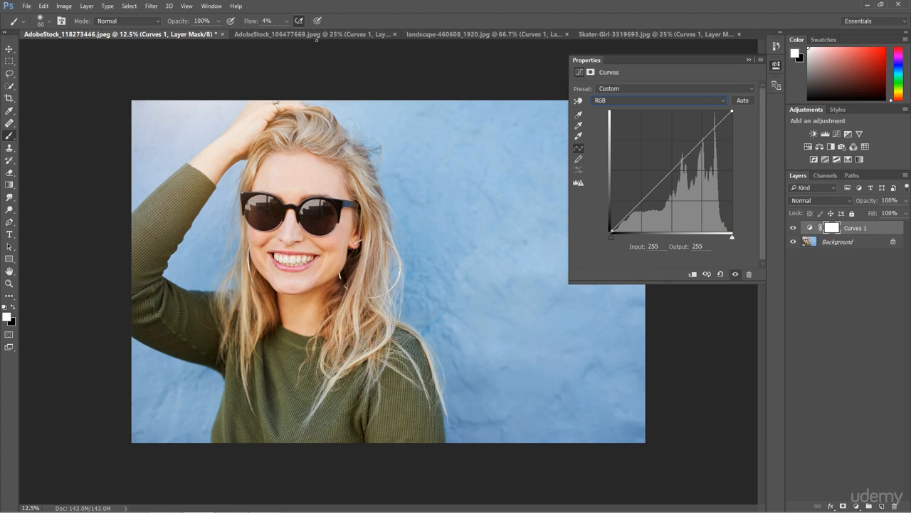
# - Examine the Blue channel curve of AdobeStock_106477669.jpeg, and go back to the sunglasses portrait
pyautogui.click(319, 35)
pyautogui.click(628, 100)
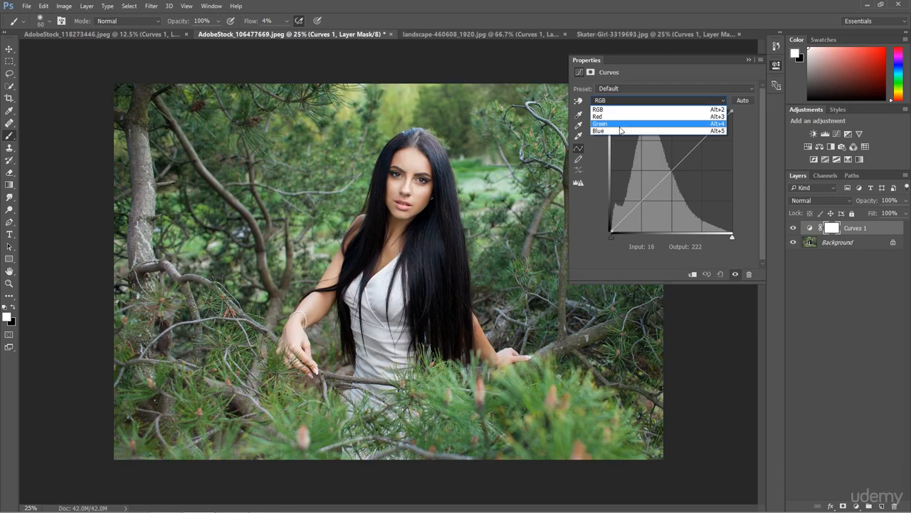
pyautogui.click(619, 131)
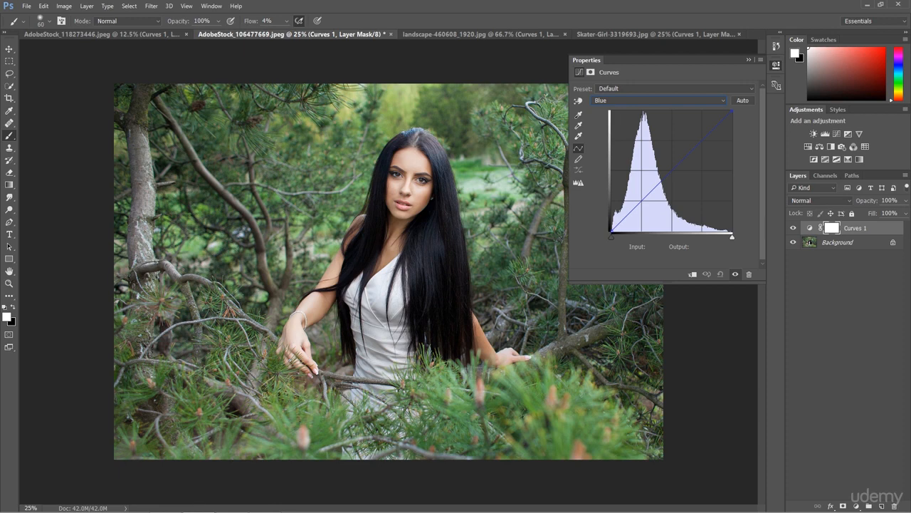
pyautogui.click(97, 34)
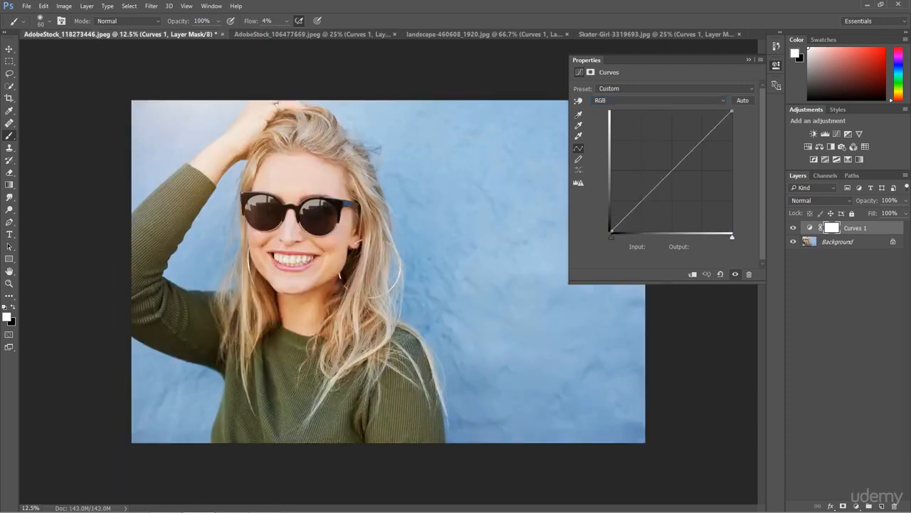